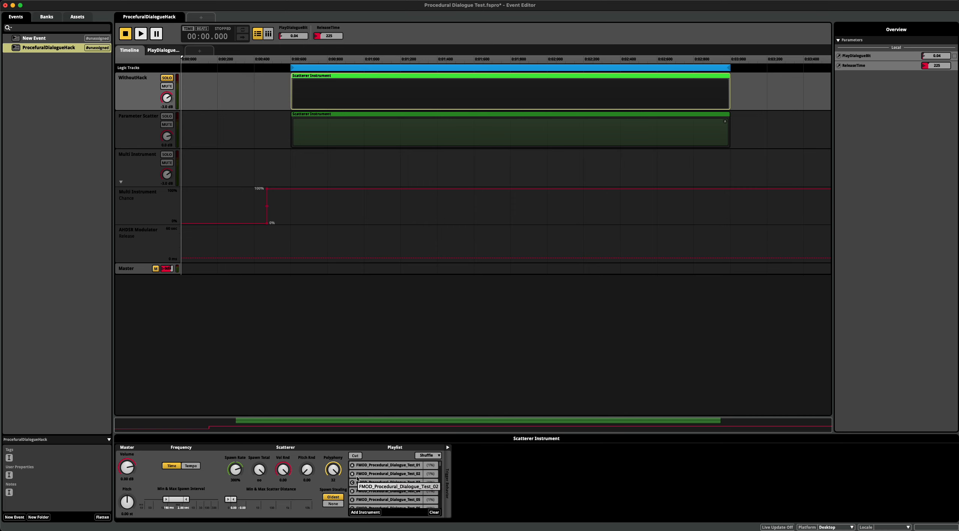
- Audition the WithoutHack scatterer with polyphony set to 1 and a raised spawn rate, and undo the spawn rate change
{"action": "left_click_drag", "start_coordinate": [337, 465], "coordinate": [338, 503]}
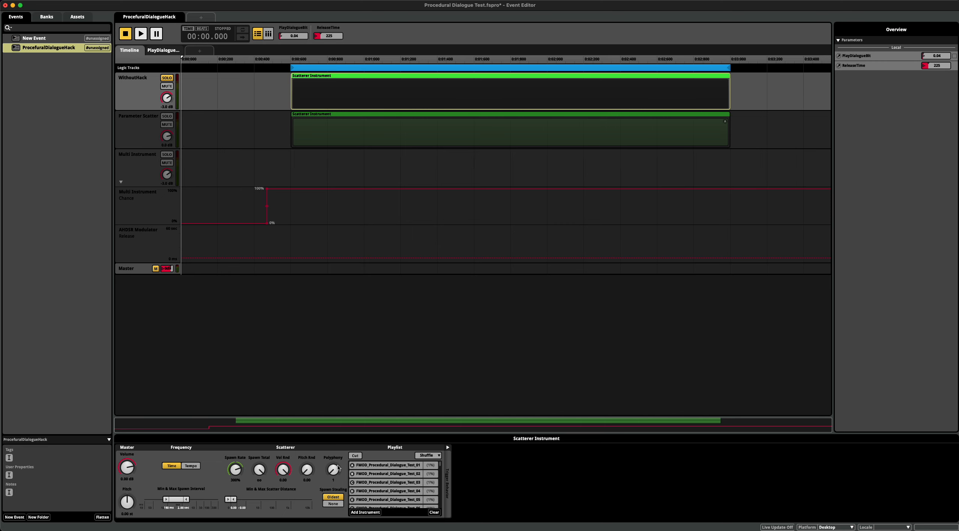
{"action": "key", "text": "space"}
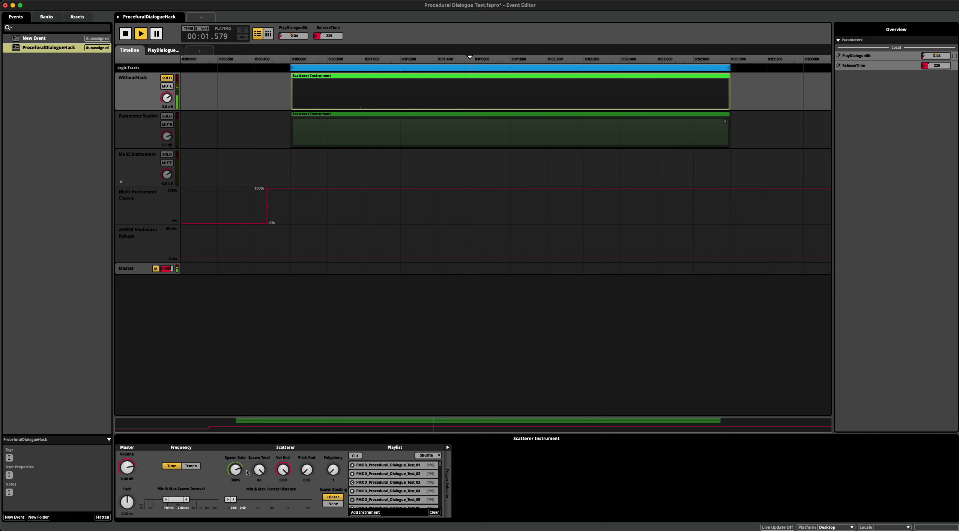
{"action": "left_click_drag", "start_coordinate": [239, 470], "coordinate": [240, 446]}
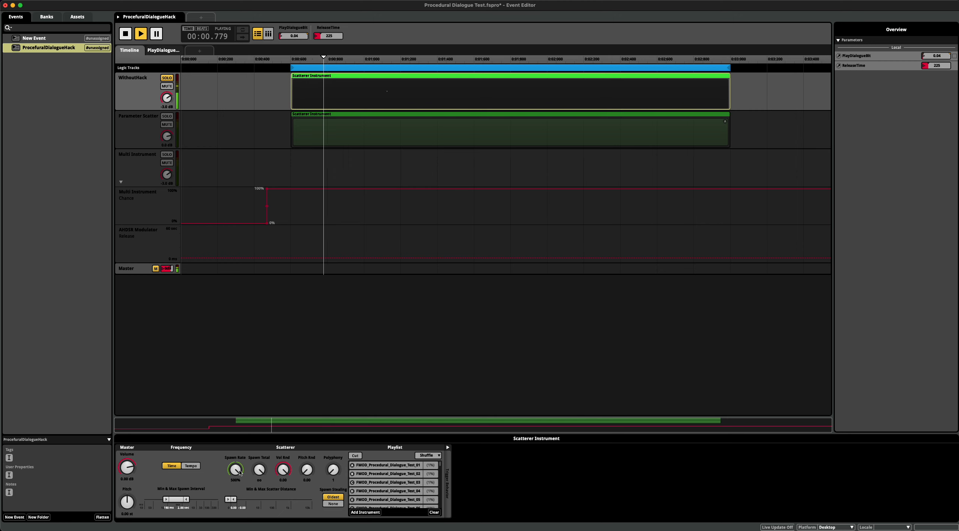
{"action": "key", "text": "space"}
{"action": "key", "text": "super+z"}
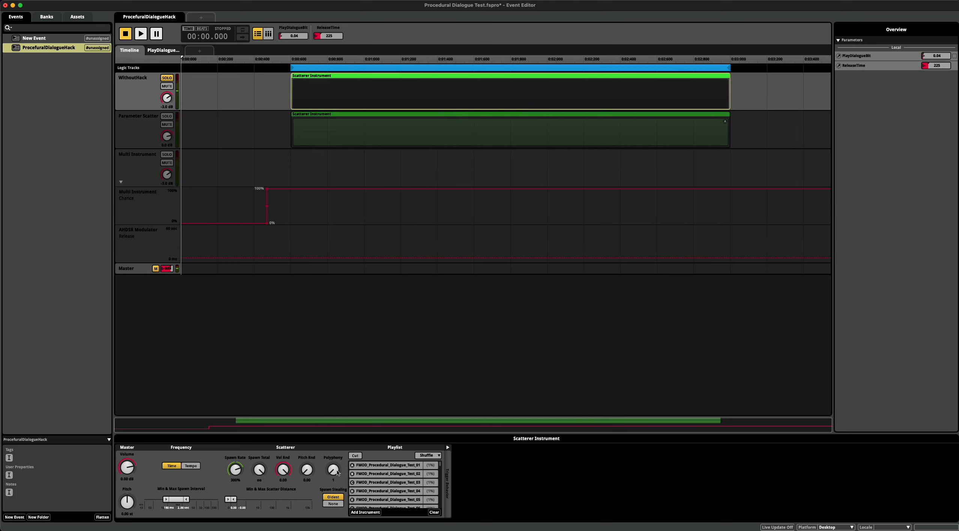
- Set the WithoutHack scatterer's polyphony to 16 and audition it with a raised spawn rate
{"action": "left_click_drag", "start_coordinate": [336, 475], "coordinate": [336, 464]}
{"action": "key", "text": "space"}
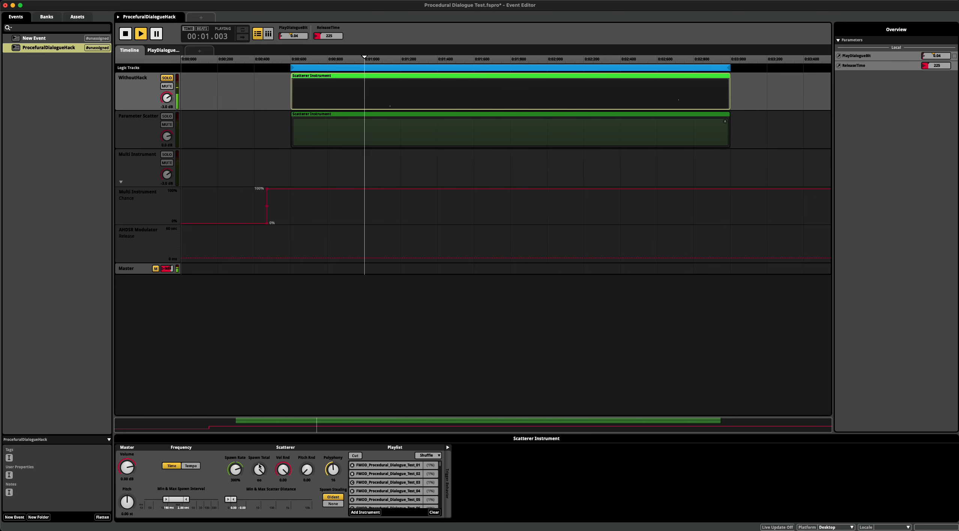
{"action": "left_click_drag", "start_coordinate": [238, 468], "coordinate": [240, 457]}
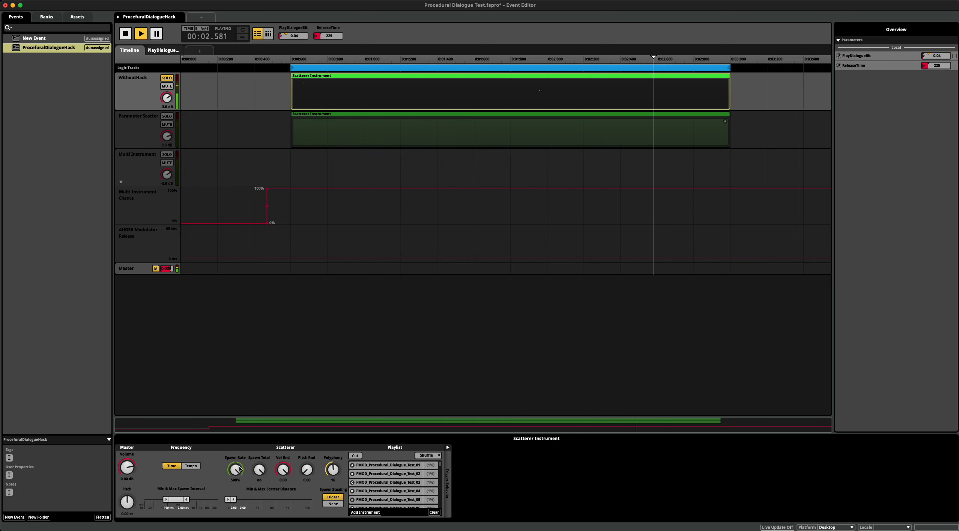
{"action": "key", "text": "space"}
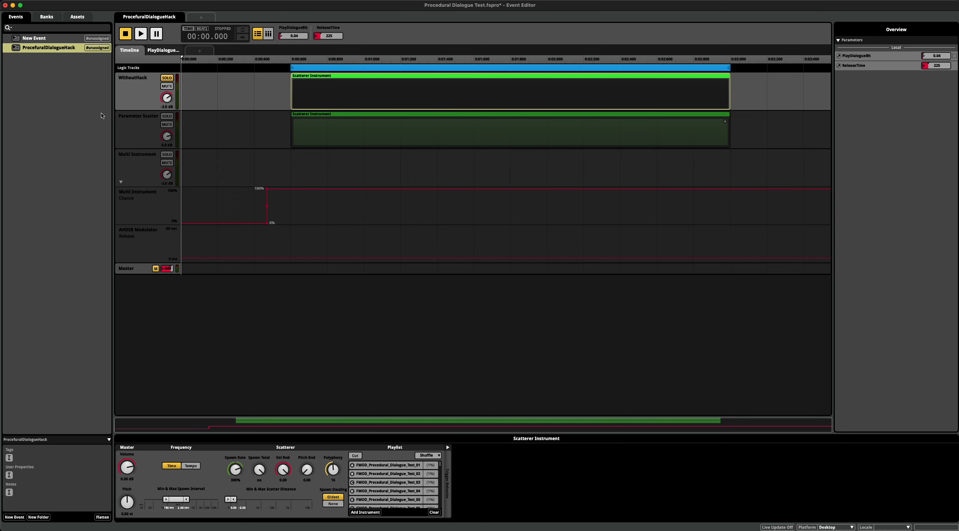
- Turn off solo on the WithoutHack track and mute the track
{"action": "left_click", "coordinate": [172, 87]}
{"action": "left_click", "coordinate": [167, 78]}
{"action": "left_click", "coordinate": [167, 78]}
{"action": "left_click", "coordinate": [168, 87]}
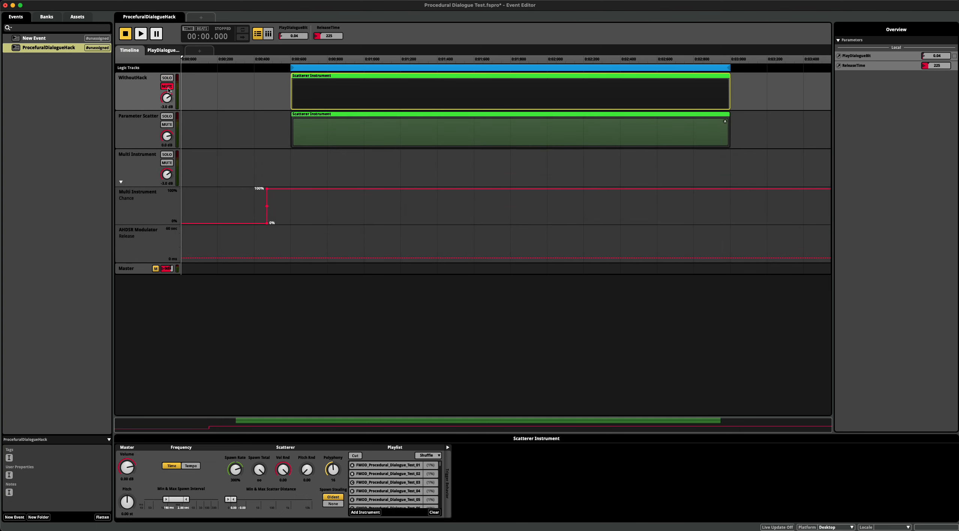
- Reset the polyphony of the scatterer on the Parameter Scatter track to its default of 16
{"action": "left_click", "coordinate": [383, 119]}
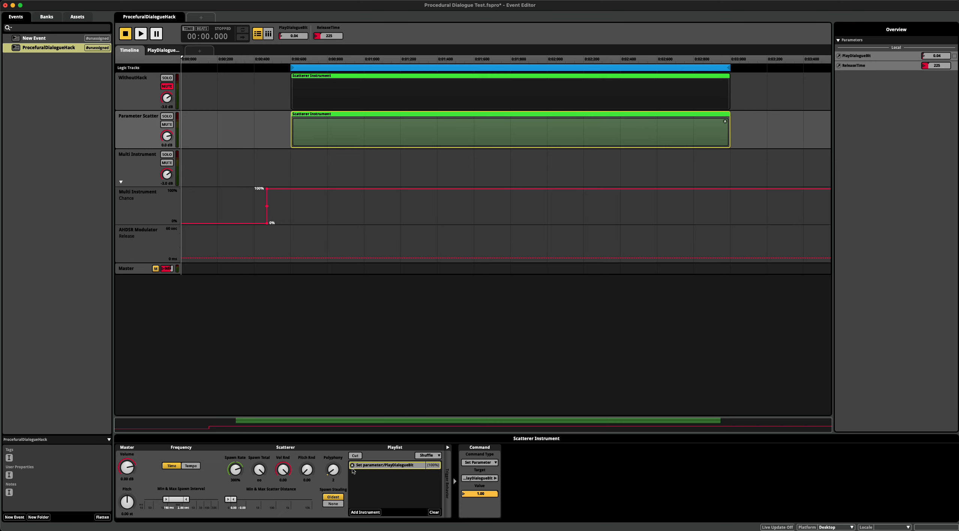
{"action": "double_click", "coordinate": [333, 467]}
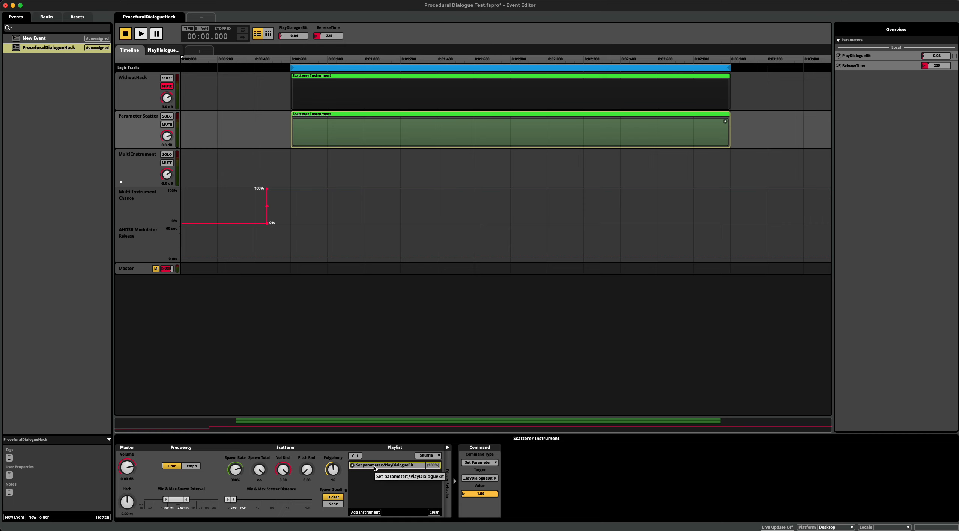
- Pause the break reminders in the Time Out utility and return to the event editor
{"action": "left_click", "coordinate": [635, 0]}
{"action": "left_click", "coordinate": [649, 1]}
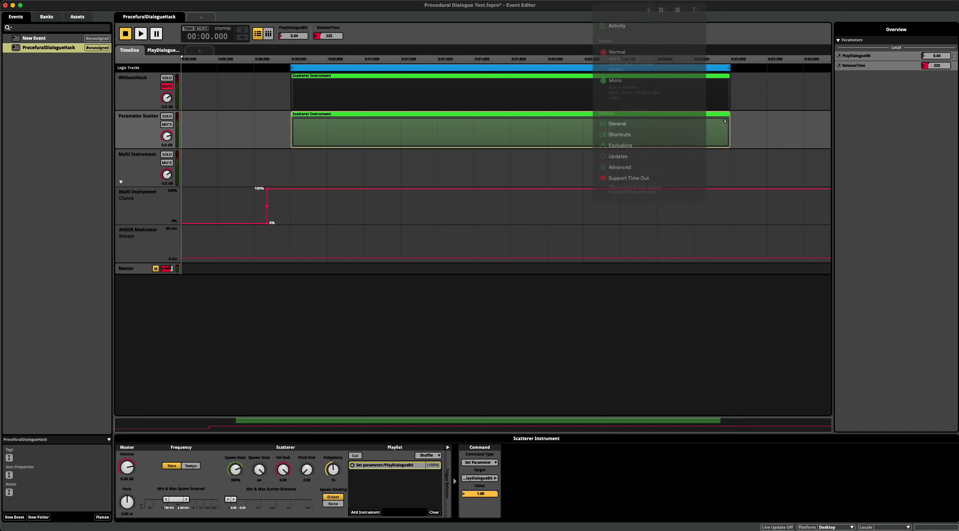
{"action": "left_click", "coordinate": [665, 11]}
{"action": "left_click", "coordinate": [680, 59]}
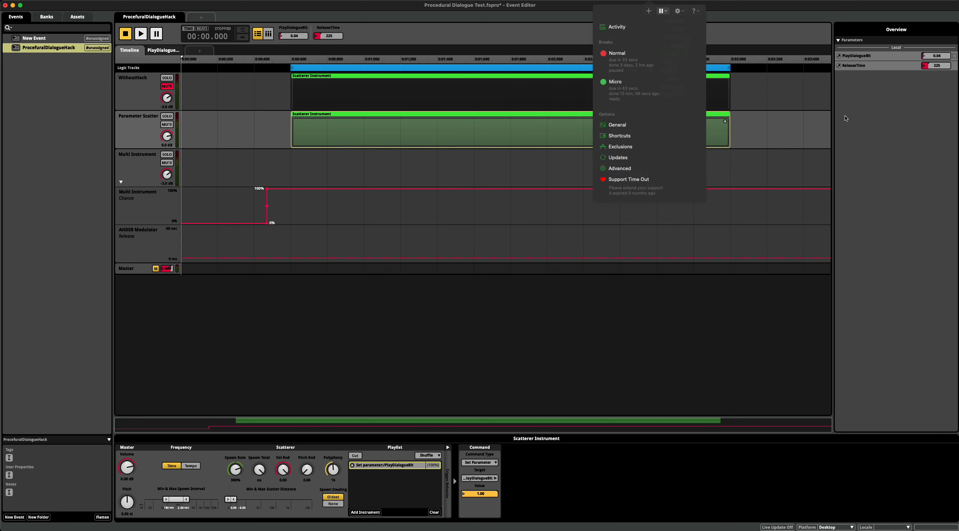
{"action": "left_click", "coordinate": [854, 79]}
- Inspect the PlayDialogueBit parameter and the Multi Instrument on its parameter sheet, including where the instrument's range ends
{"action": "left_click", "coordinate": [939, 56]}
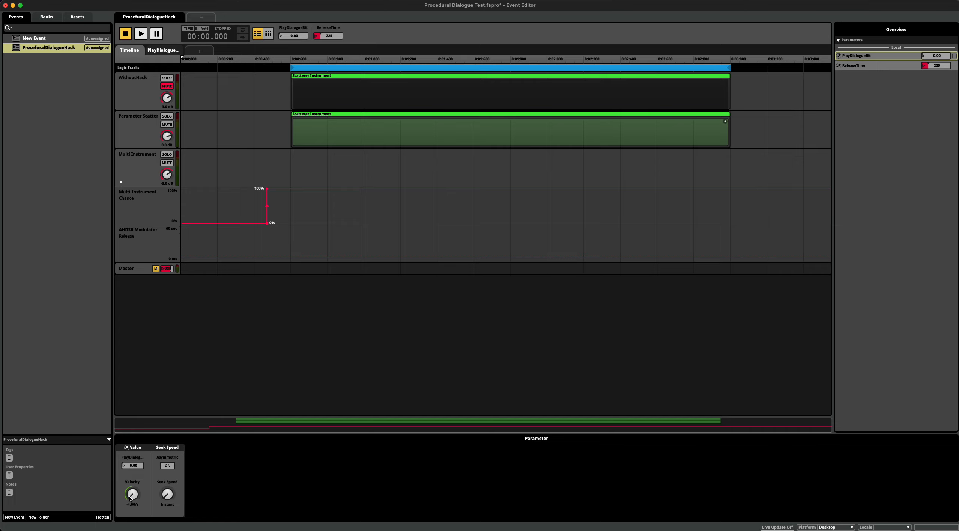
{"action": "left_click", "coordinate": [167, 51]}
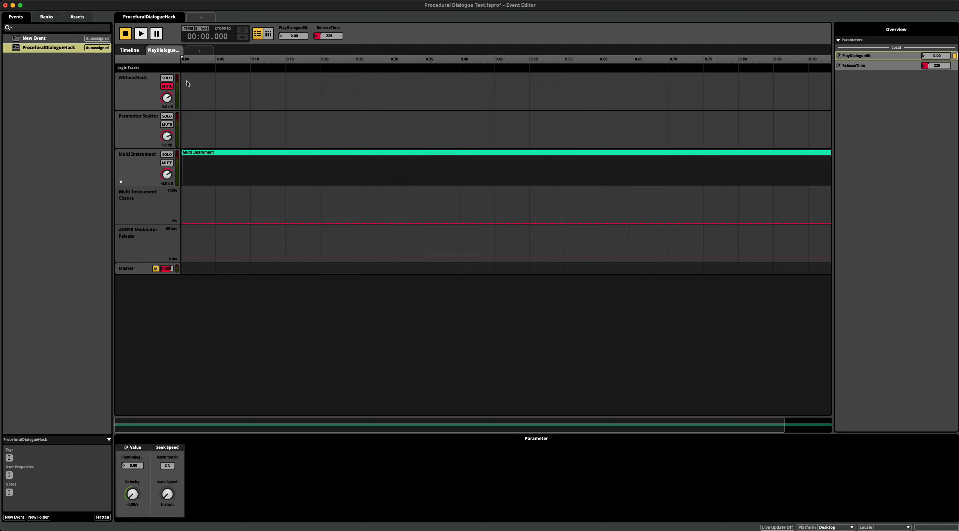
{"action": "scroll", "coordinate": [826, 100], "scroll_direction": "down", "scroll_amount": 2}
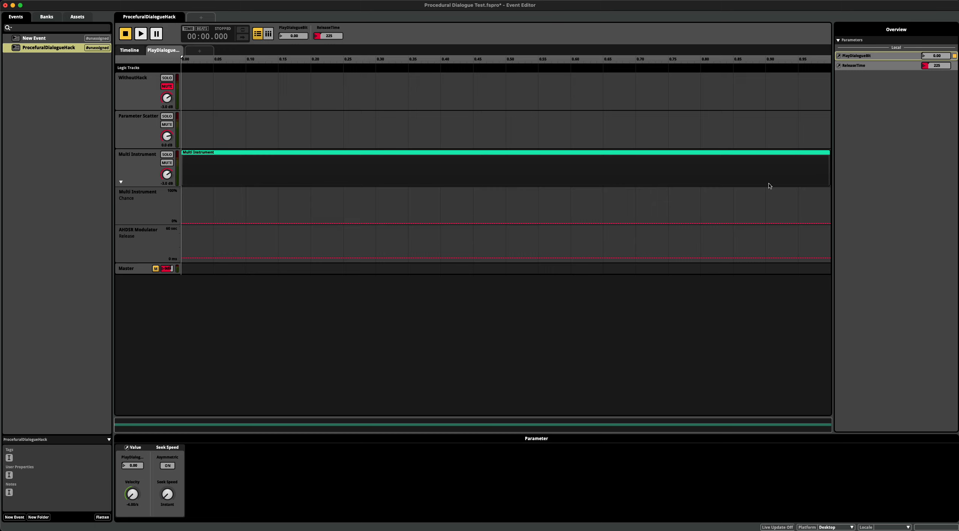
{"action": "scroll", "coordinate": [828, 114], "scroll_direction": "up", "scroll_amount": 5}
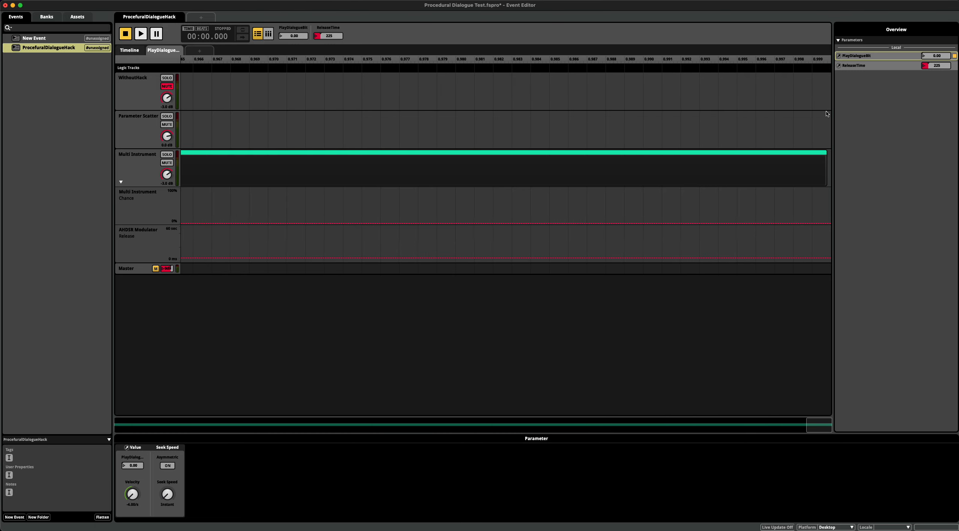
{"action": "scroll", "coordinate": [821, 117], "scroll_direction": "right", "scroll_amount": 3}
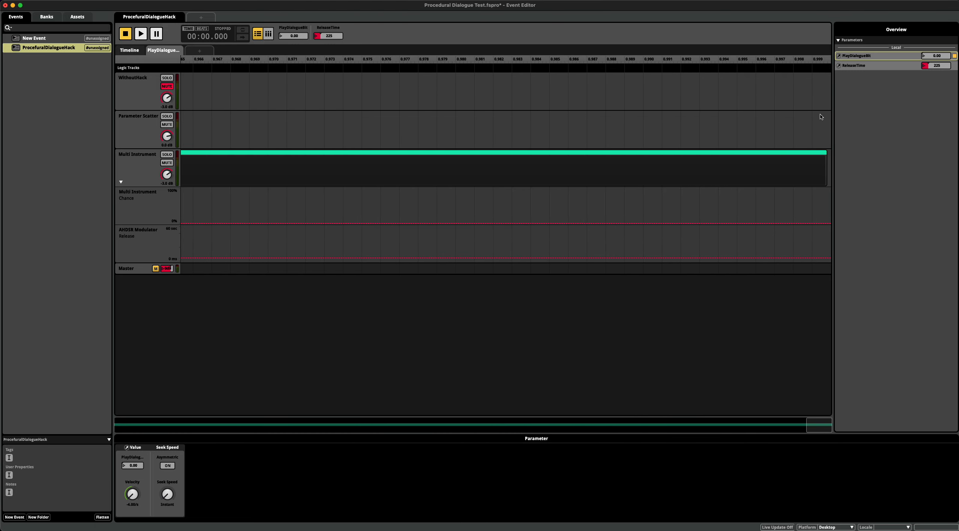
{"action": "left_click", "coordinate": [816, 161]}
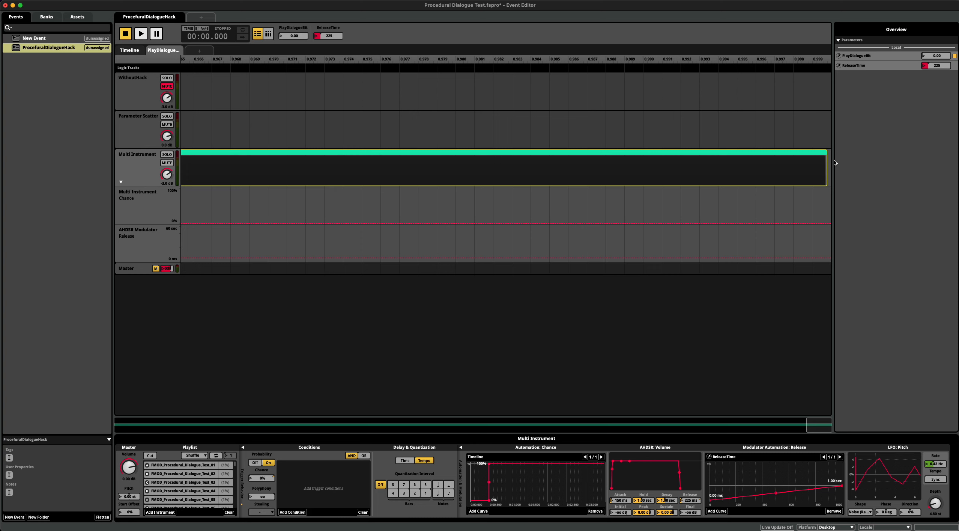
- Solo the Multi Instrument track and audition it briefly
{"action": "left_click", "coordinate": [172, 154]}
{"action": "key", "text": "space"}
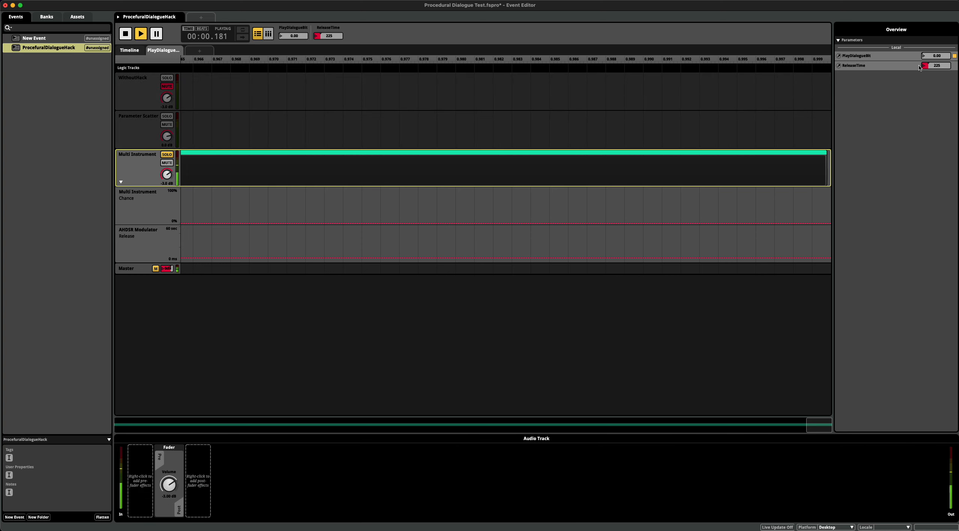
{"action": "key", "text": "space"}
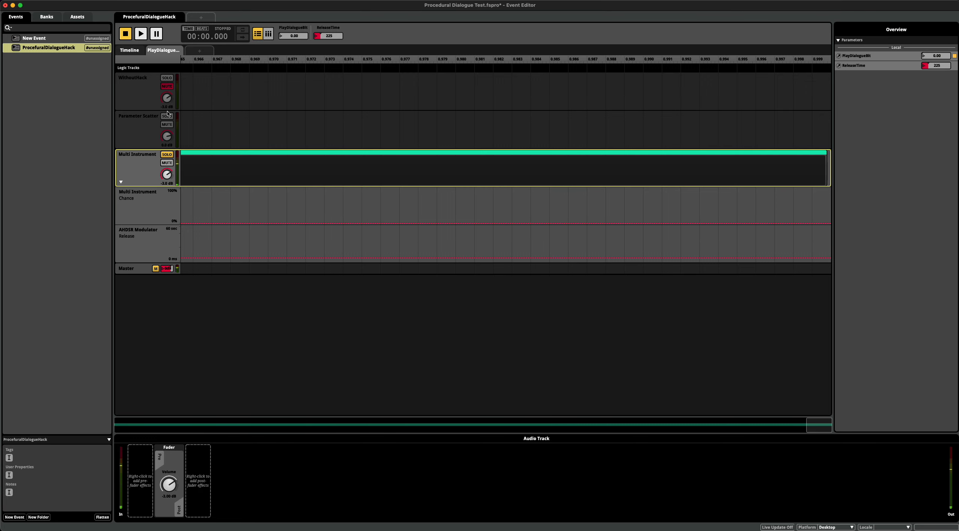
- Move the Parameter Scatter scatterer on the timeline to beyond the end of the loop region
{"action": "left_click", "coordinate": [129, 50]}
{"action": "left_click", "coordinate": [353, 114]}
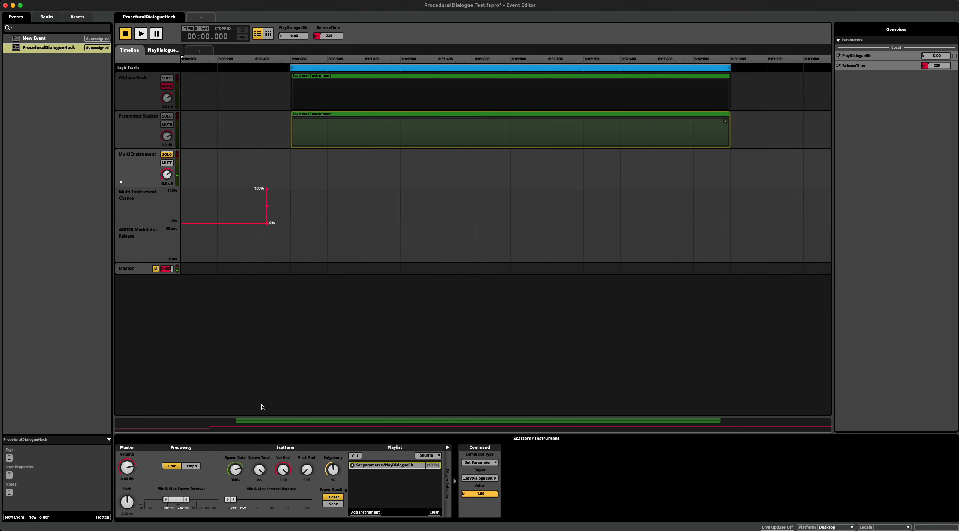
{"action": "left_click_drag", "start_coordinate": [322, 144], "coordinate": [810, 138]}
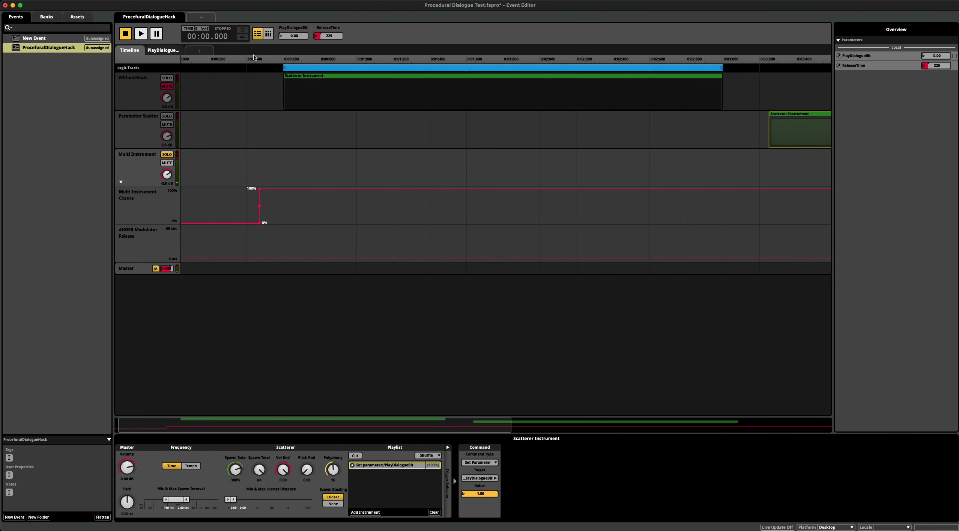
- Audition the Multi Instrument from the PlayDialogueBit sheet, setting PlayDialogueBit to 1 during playback
{"action": "left_click", "coordinate": [163, 50]}
{"action": "key", "text": "space"}
{"action": "key", "text": "space"}
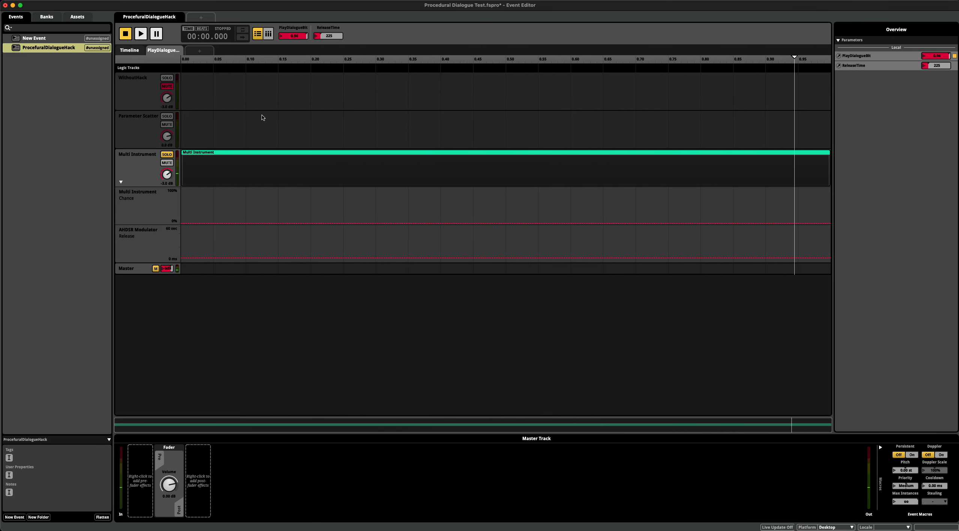
{"action": "key", "text": "space"}
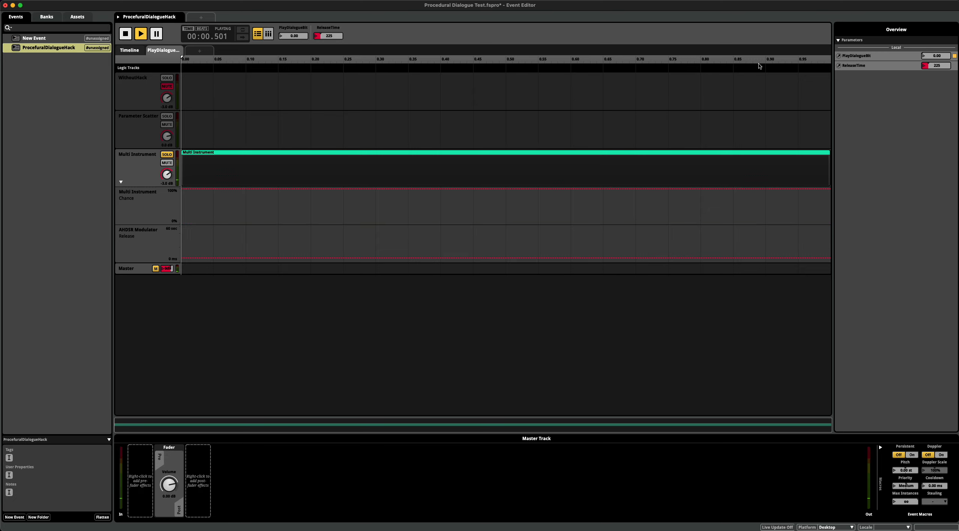
{"action": "double_click", "coordinate": [922, 56]}
{"action": "type", "text": "1"}
{"action": "key", "text": "Return"}
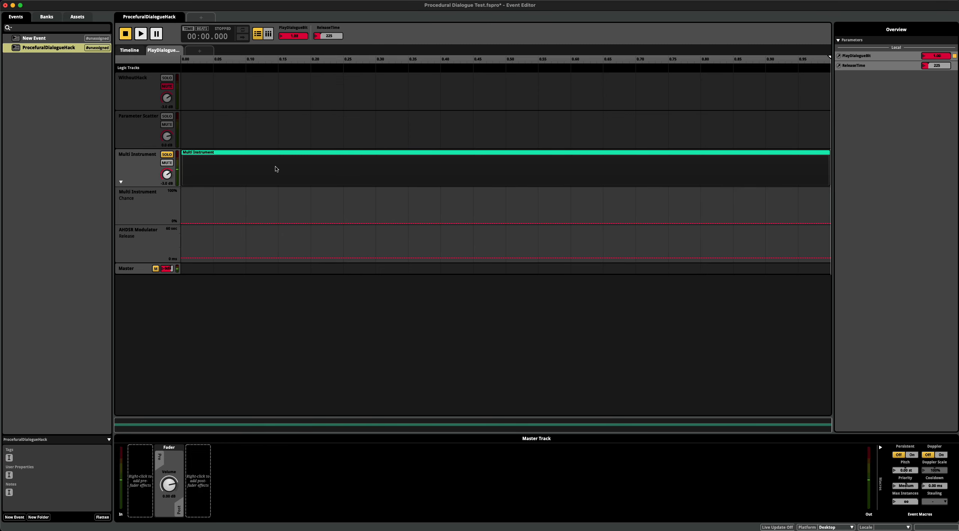
{"action": "left_click", "coordinate": [737, 173]}
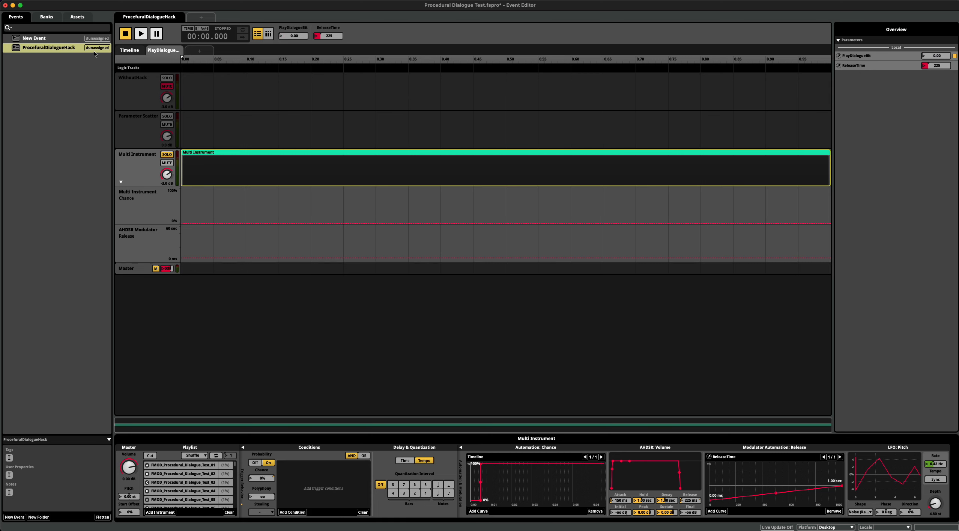
- Move the Parameter Scatter scatterer back under the loop region on the timeline and clear all track solos
{"action": "left_click", "coordinate": [126, 50]}
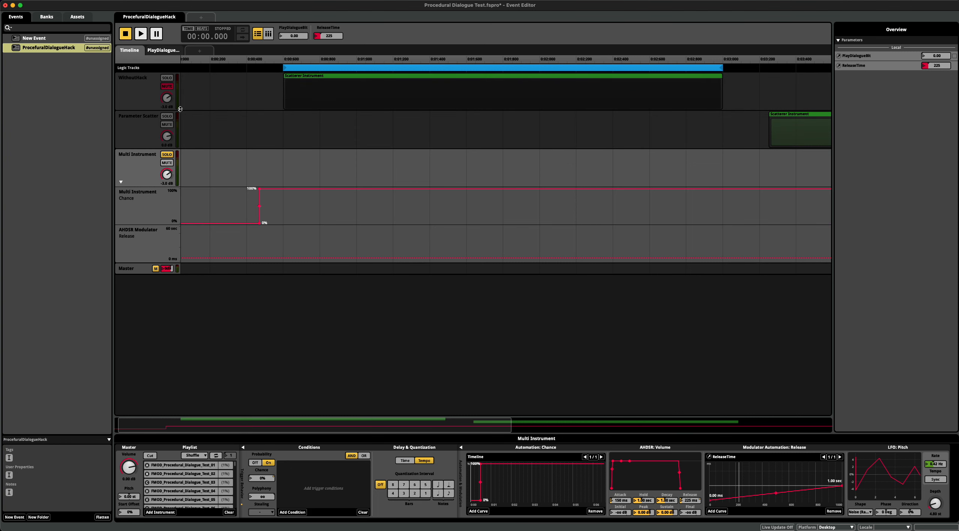
{"action": "left_click_drag", "start_coordinate": [791, 125], "coordinate": [304, 139]}
{"action": "left_click", "coordinate": [166, 116]}
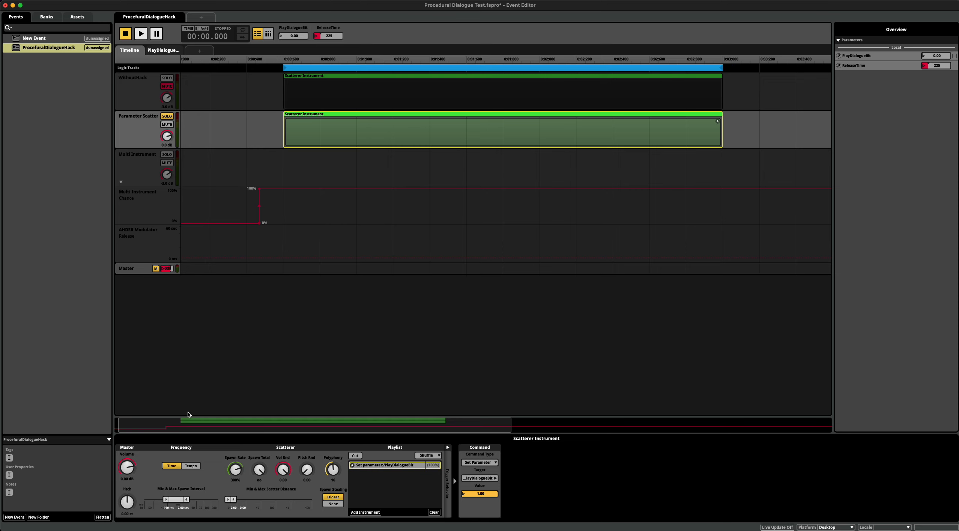
{"action": "left_click", "coordinate": [170, 116]}
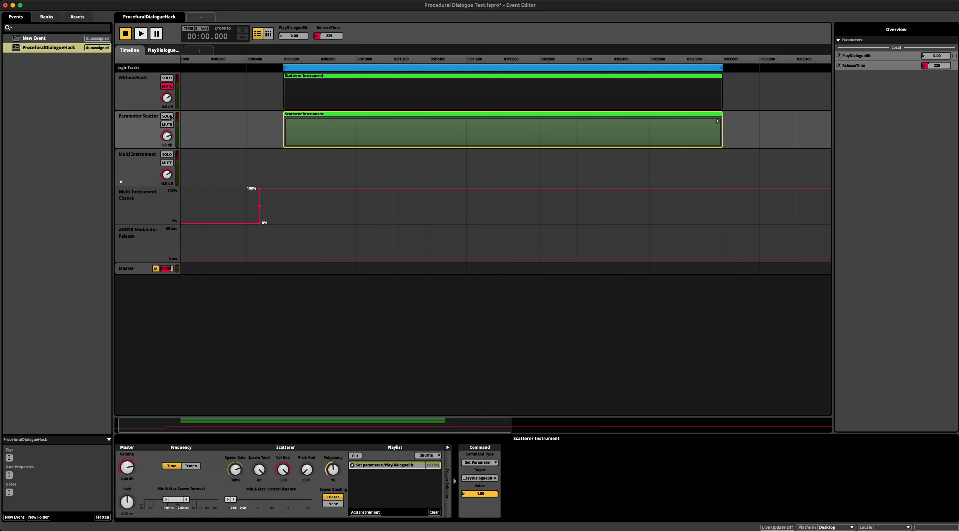
- Play the event and set the Multi Instrument's AHDSR volume attack to 100 ms during playback
{"action": "left_click_drag", "start_coordinate": [203, 59], "coordinate": [132, 61]}
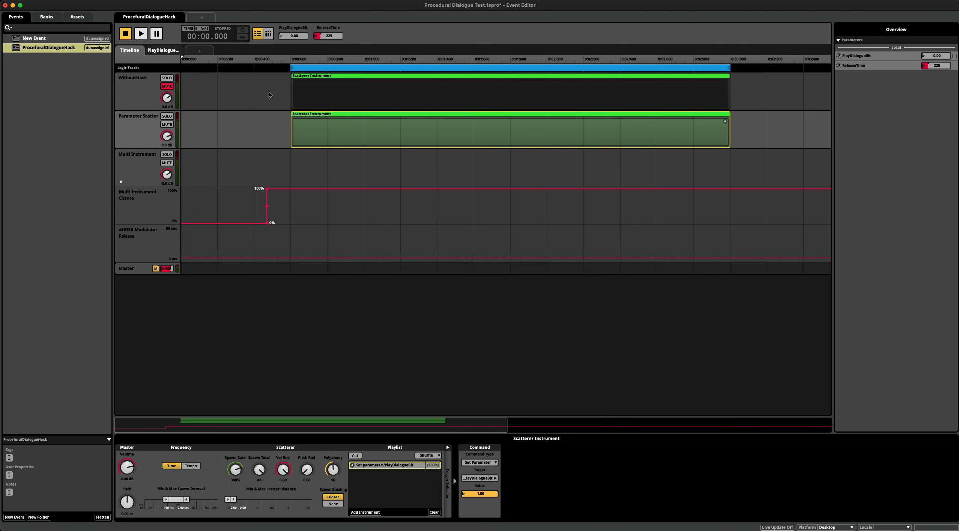
{"action": "key", "text": "space"}
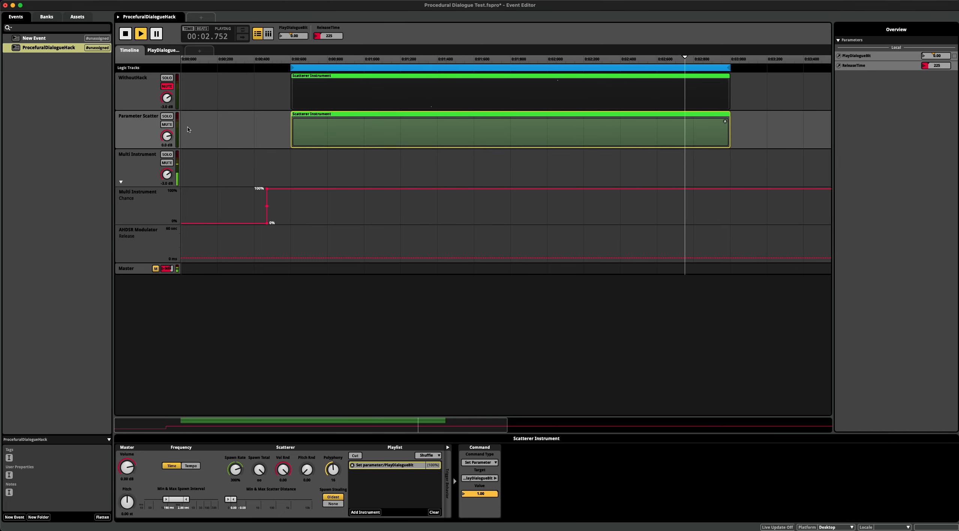
{"action": "left_click", "coordinate": [161, 53]}
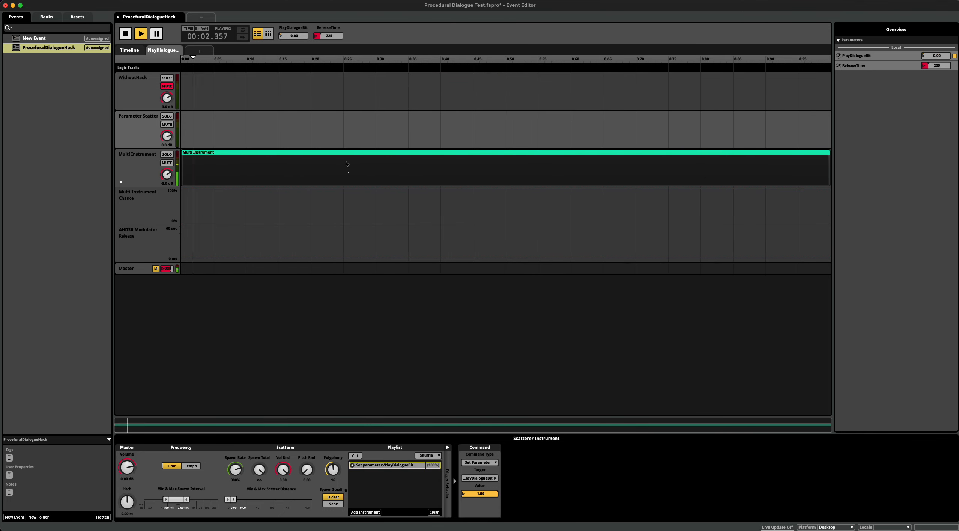
{"action": "left_click", "coordinate": [347, 163]}
{"action": "double_click", "coordinate": [612, 499]}
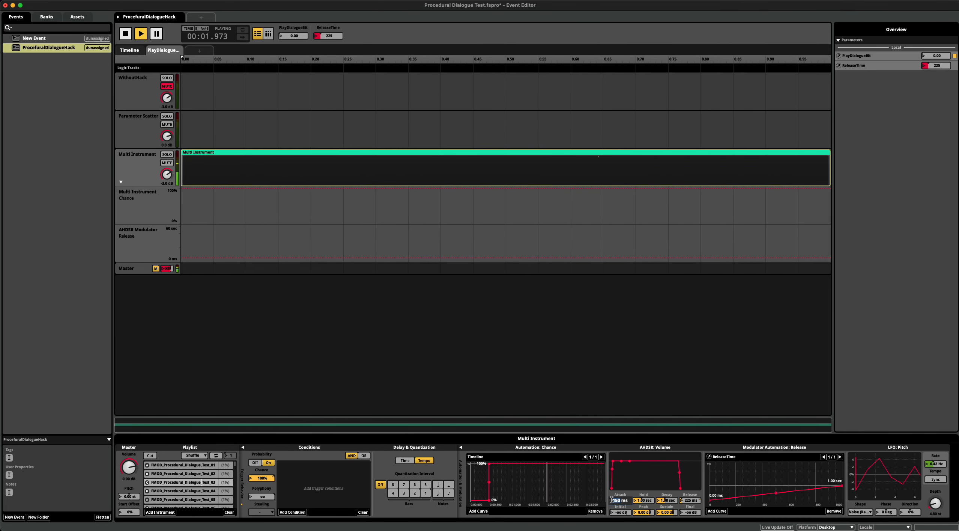
{"action": "type", "text": "100"}
{"action": "key", "text": "Return"}
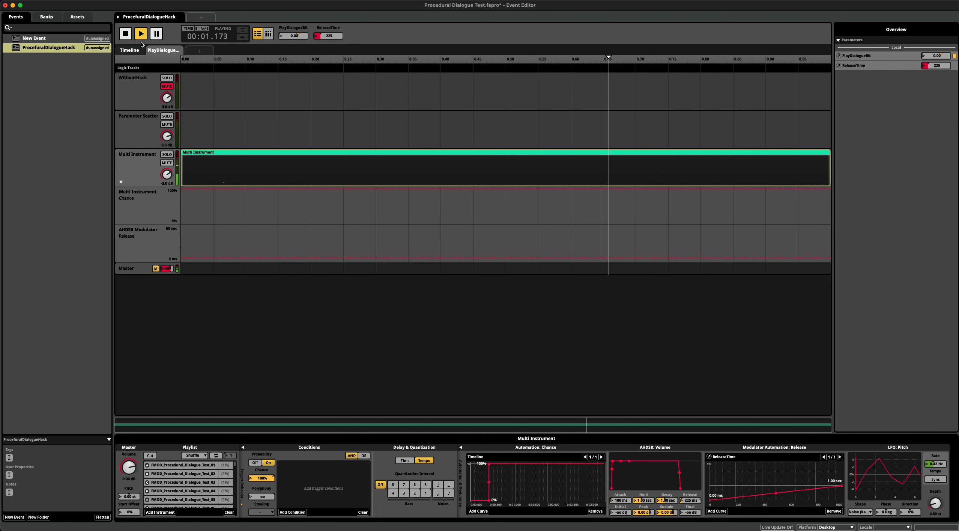
- Raise the spawn rate of the Parameter Scatter track's scatterer while the event plays
{"action": "left_click", "coordinate": [129, 50]}
{"action": "left_click", "coordinate": [323, 132]}
{"action": "left_click_drag", "start_coordinate": [240, 469], "coordinate": [238, 474]}
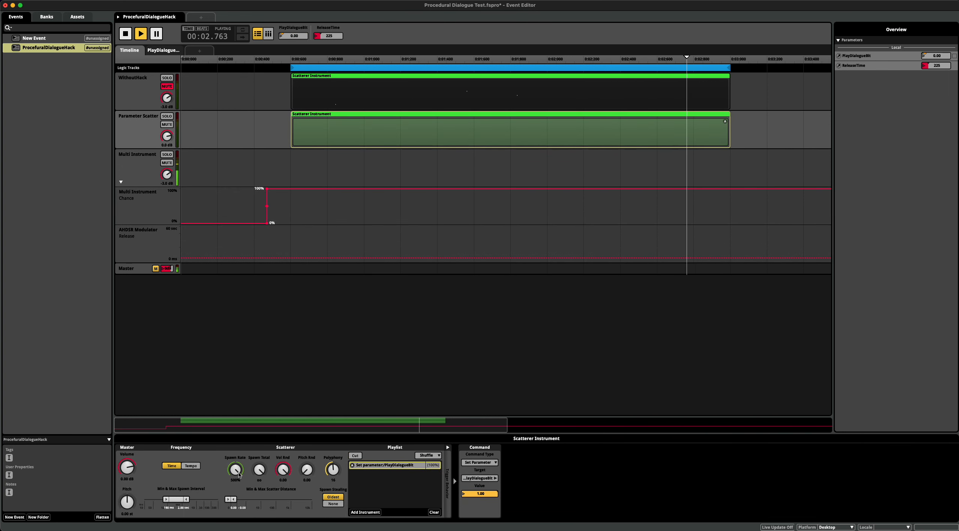
- Lower ReleaseTime to 0, raise it to its maximum and settle on 180 while the event plays
{"action": "left_click", "coordinate": [161, 50]}
{"action": "left_click", "coordinate": [271, 189]}
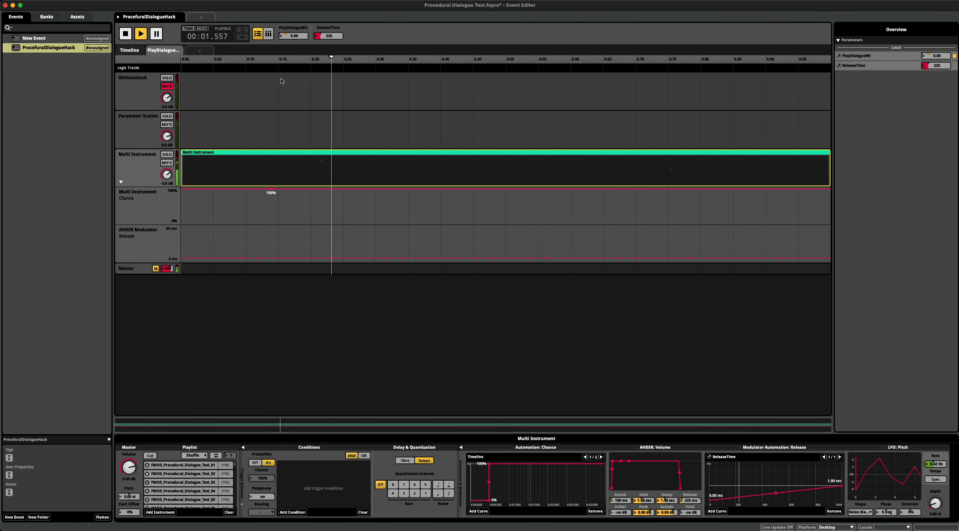
{"action": "left_click", "coordinate": [129, 50]}
{"action": "left_click_drag", "start_coordinate": [334, 35], "coordinate": [334, 52]}
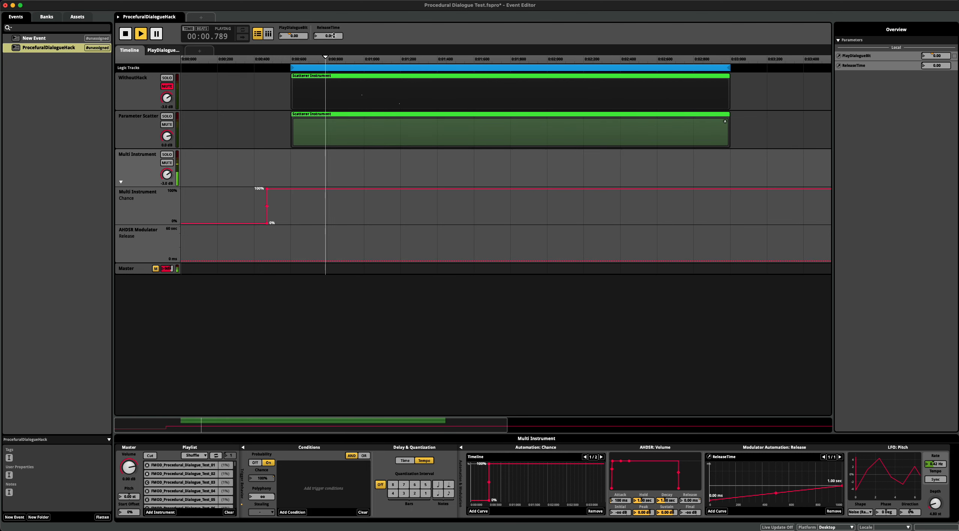
{"action": "left_click_drag", "start_coordinate": [330, 36], "coordinate": [330, 0]}
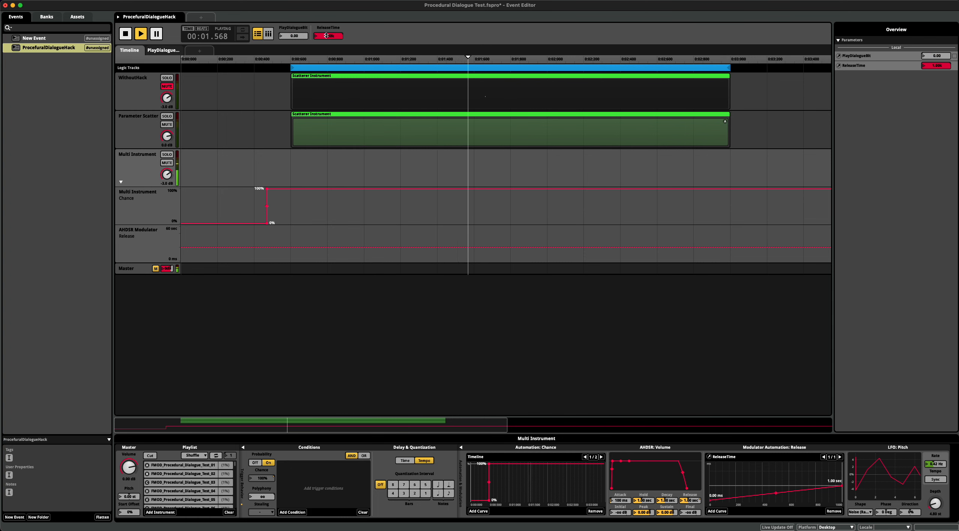
{"action": "left_click_drag", "start_coordinate": [330, 35], "coordinate": [331, 97]}
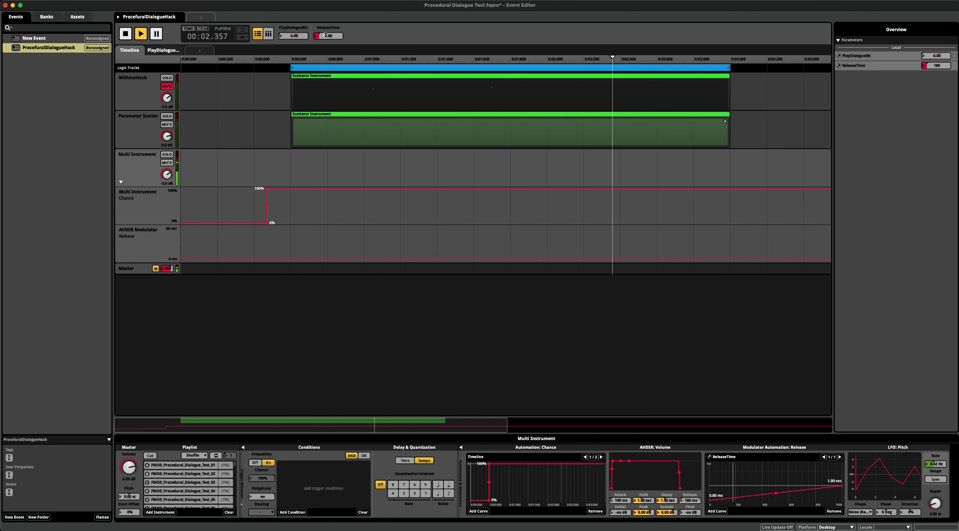
- Reduce the minimum and maximum spawn interval of the Parameter Scatter track's scatterer and vary its spawn rate during playback
{"action": "left_click", "coordinate": [321, 122]}
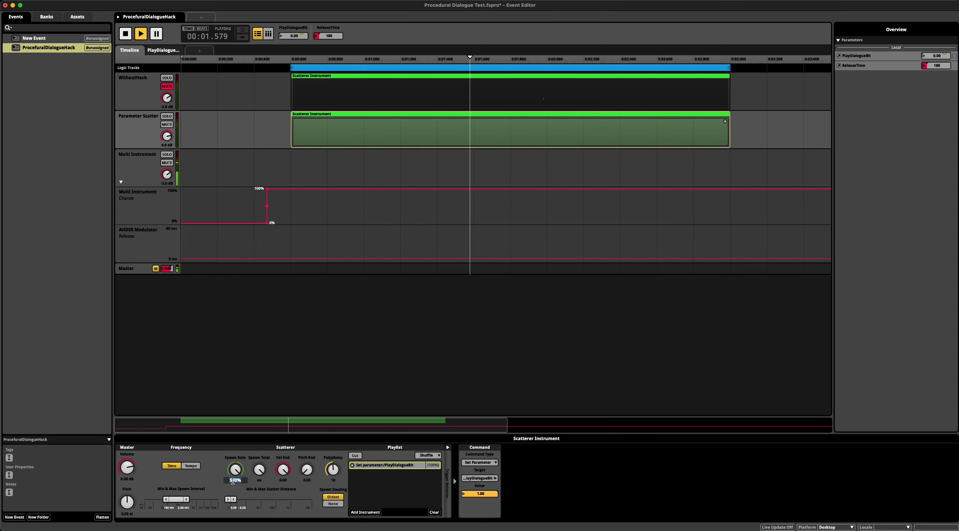
{"action": "left_click_drag", "start_coordinate": [192, 498], "coordinate": [161, 498]}
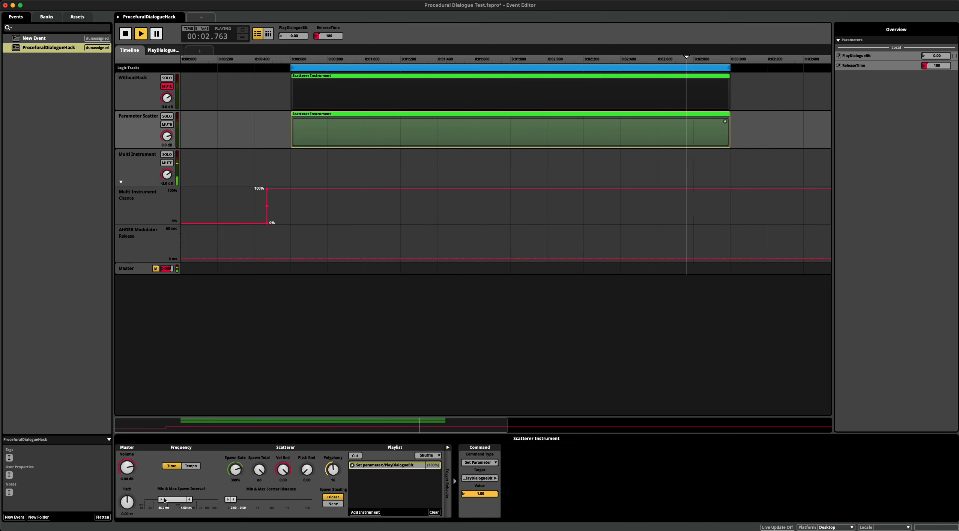
{"action": "left_click_drag", "start_coordinate": [236, 469], "coordinate": [235, 466]}
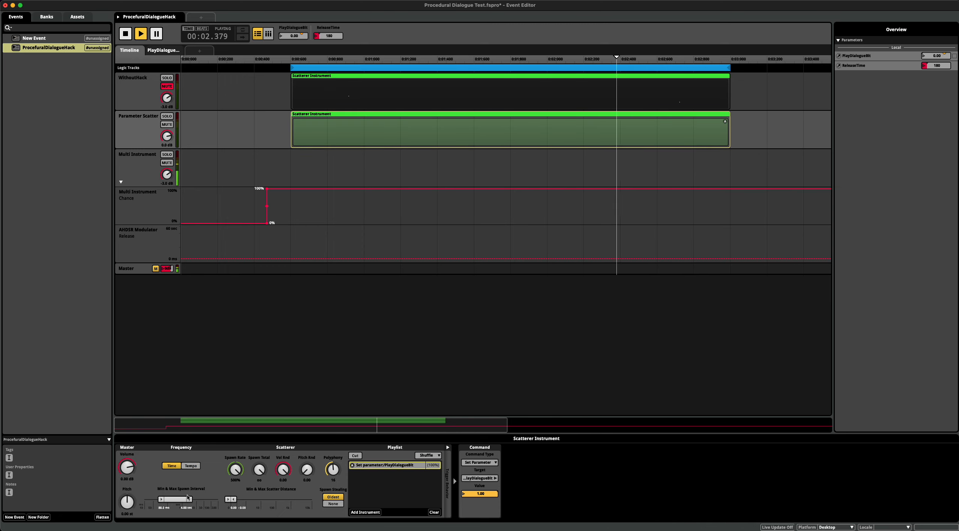
{"action": "left_click_drag", "start_coordinate": [189, 498], "coordinate": [183, 500]}
{"action": "mouse_move", "coordinate": [236, 473]}
{"action": "left_mouse_down"}
{"action": "mouse_move", "coordinate": [236, 491]}
{"action": "mouse_move", "coordinate": [236, 476]}
{"action": "left_mouse_up"}
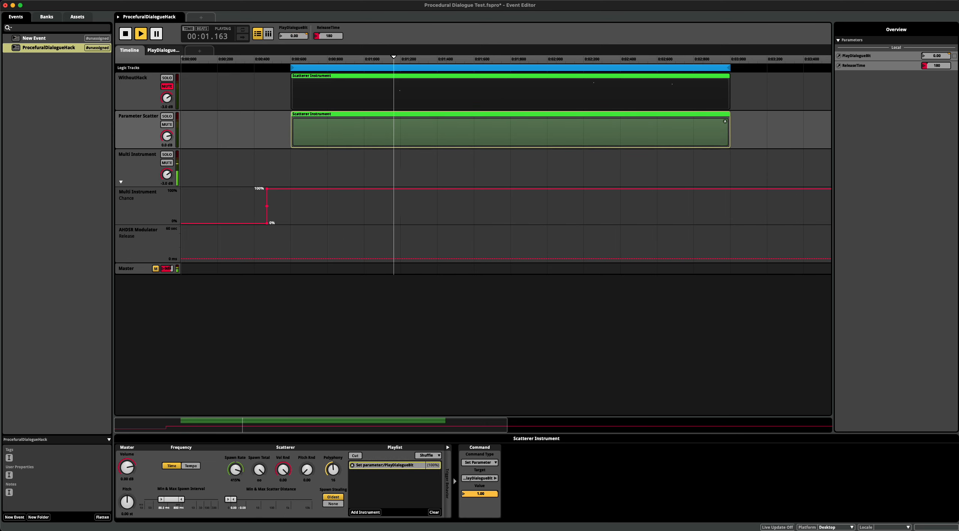
{"action": "left_click_drag", "start_coordinate": [240, 464], "coordinate": [239, 473]}
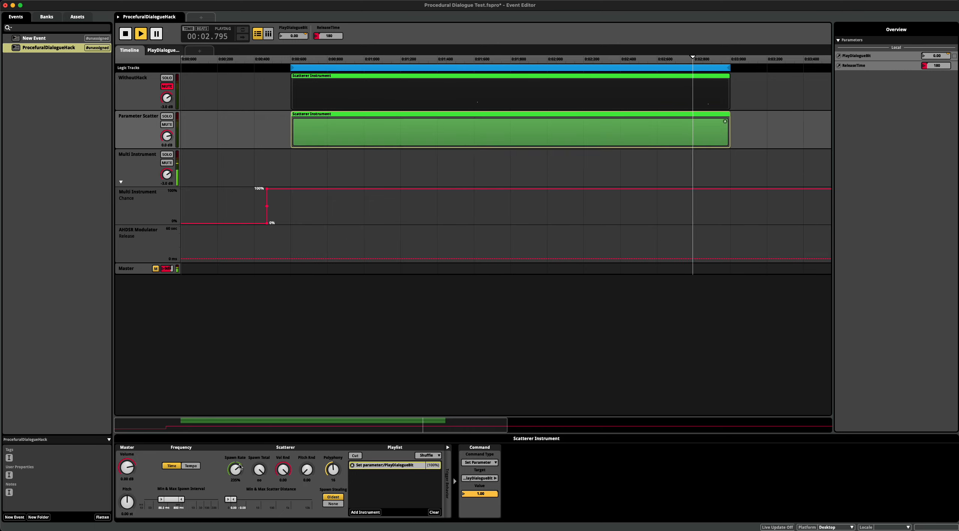
- Set the Multi Instrument's AHDSR volume attack to 50 ms on the PlayDialogueBit sheet
{"action": "left_click", "coordinate": [163, 51]}
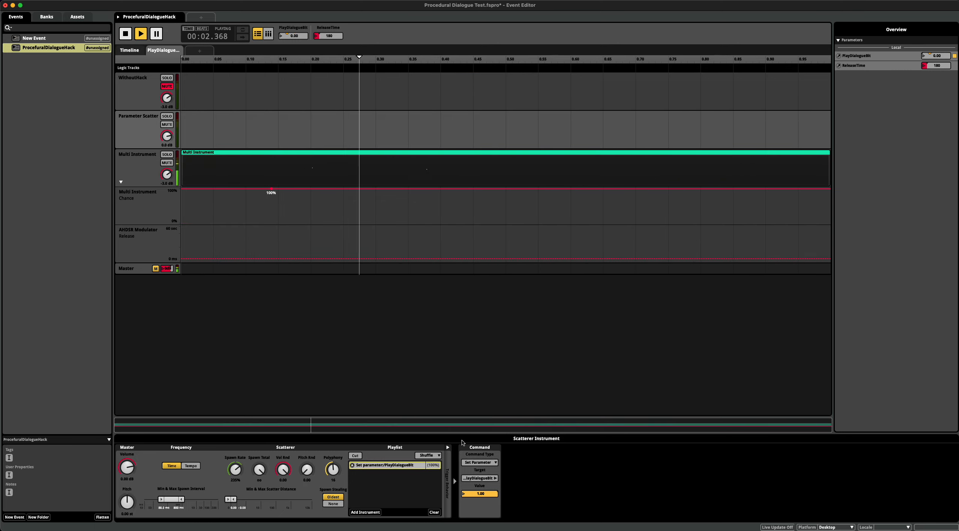
{"action": "left_click", "coordinate": [246, 165]}
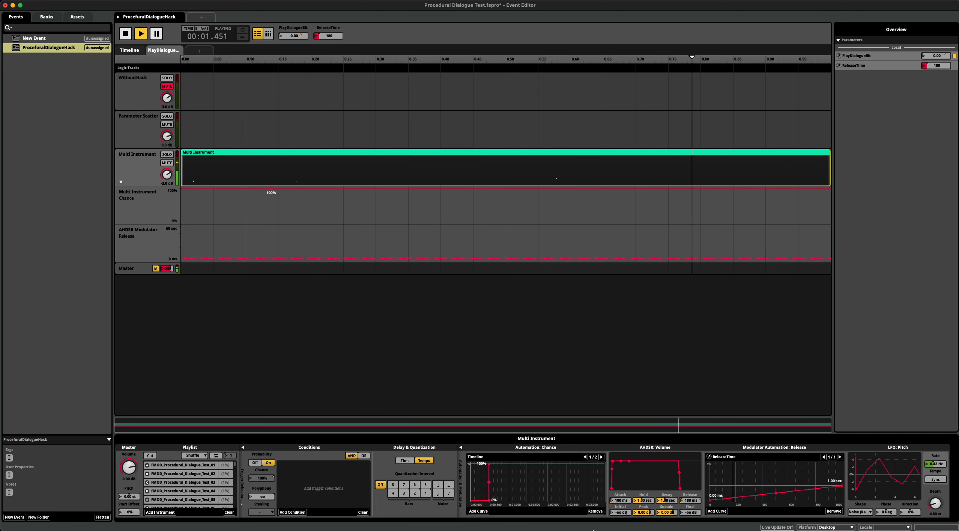
{"action": "left_click", "coordinate": [617, 499]}
{"action": "type", "text": "50"}
{"action": "key", "text": "Return"}
- Add an LFO modulator to the spawn rate of the Parameter Scatter track's scatterer on the timeline
{"action": "left_click", "coordinate": [129, 51]}
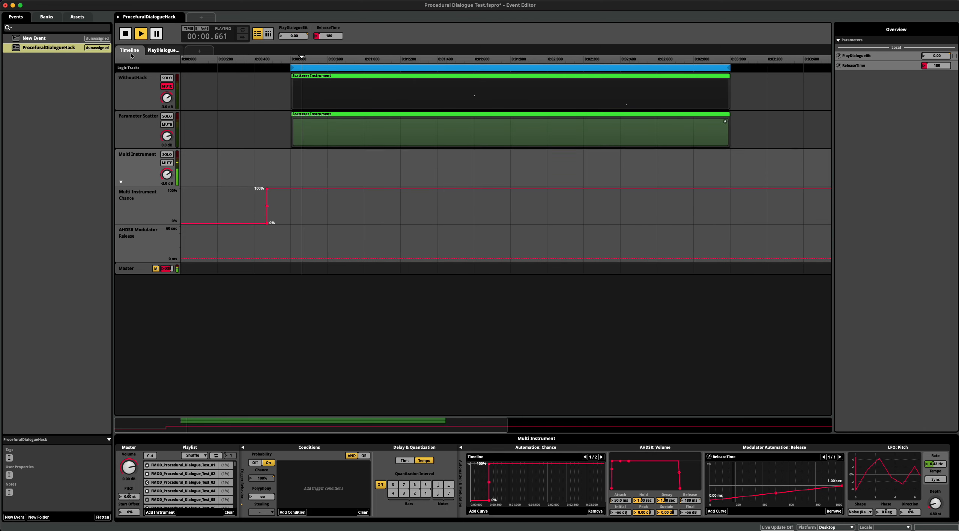
{"action": "left_click", "coordinate": [415, 135]}
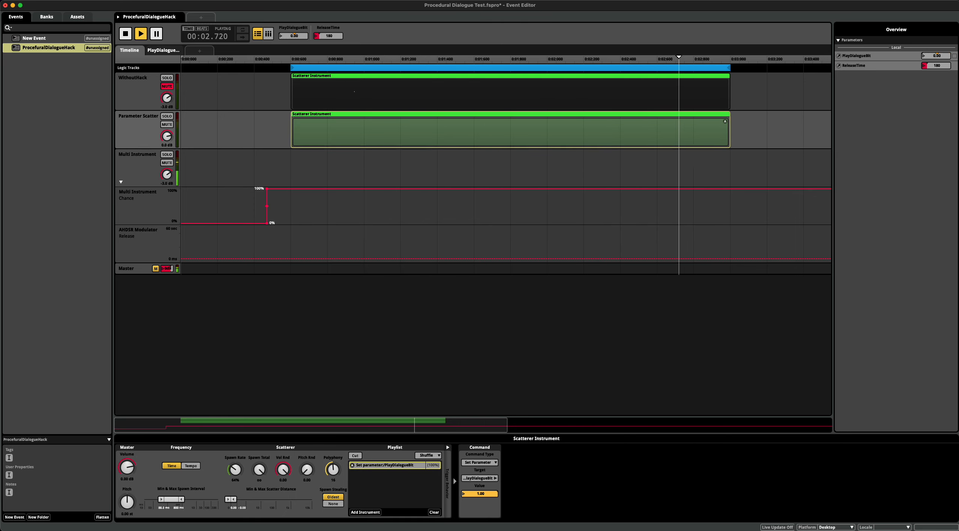
{"action": "right_click", "coordinate": [235, 472]}
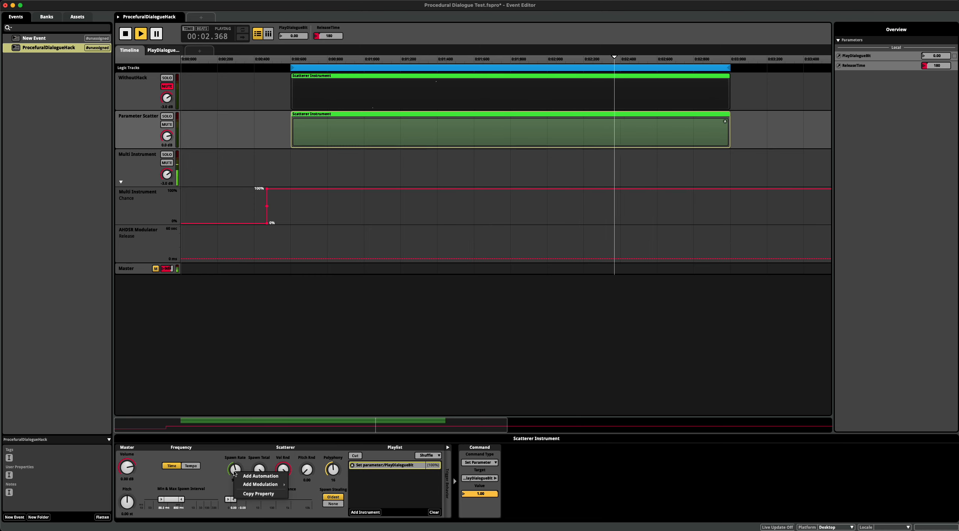
{"action": "mouse_move", "coordinate": [265, 483]}
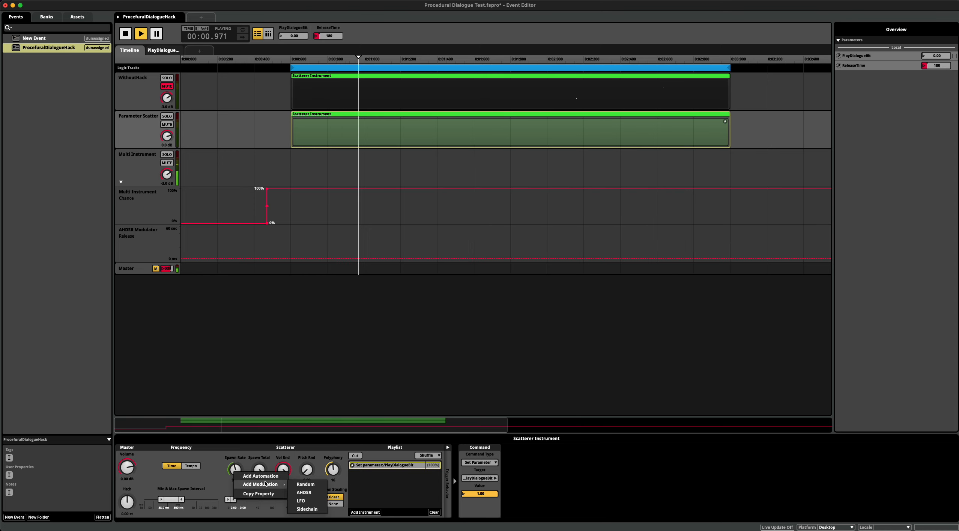
{"action": "left_click", "coordinate": [322, 501]}
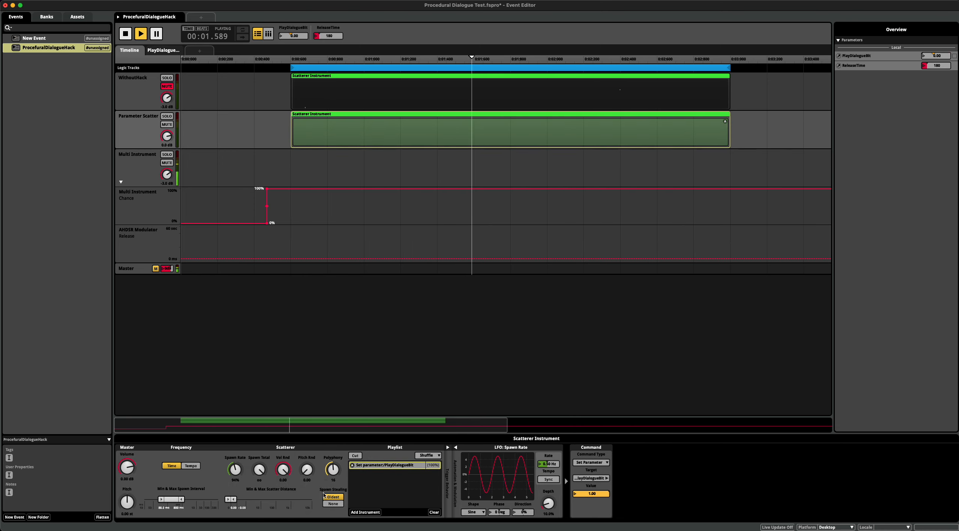
- Set the spawn rate LFO's shape to Noise (Stepped), lower its rate to about 0.32 Hz and increase its depth
{"action": "left_click", "coordinate": [473, 512]}
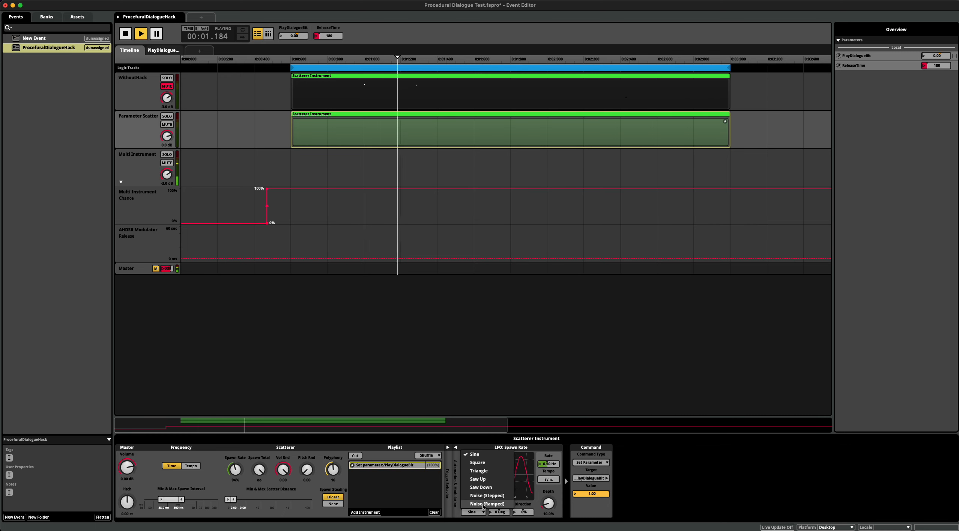
{"action": "left_click", "coordinate": [473, 494]}
{"action": "left_click_drag", "start_coordinate": [550, 464], "coordinate": [549, 471]}
{"action": "left_click_drag", "start_coordinate": [549, 503], "coordinate": [549, 480]}
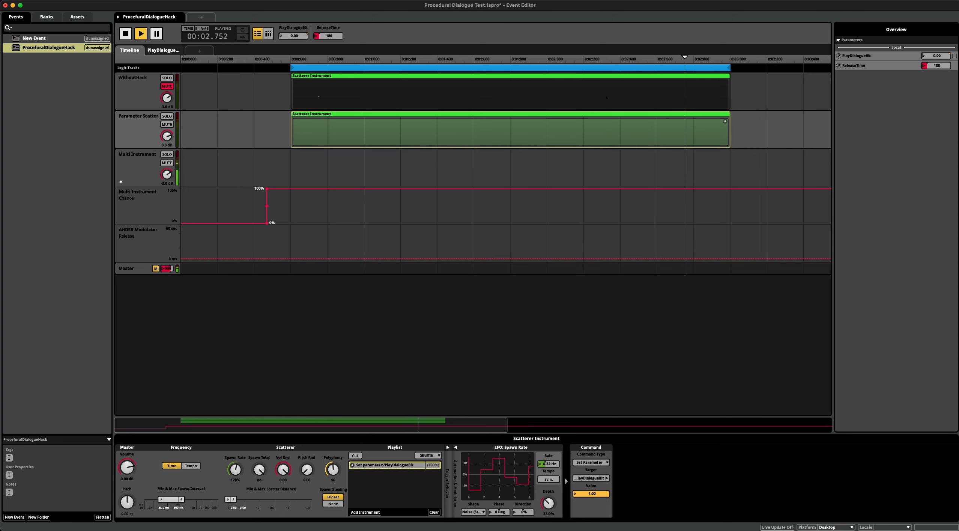
- Lower the spawn rate LFO's rate to about 0.26 Hz and readjust its depth while listening
{"action": "left_click_drag", "start_coordinate": [546, 503], "coordinate": [541, 465]}
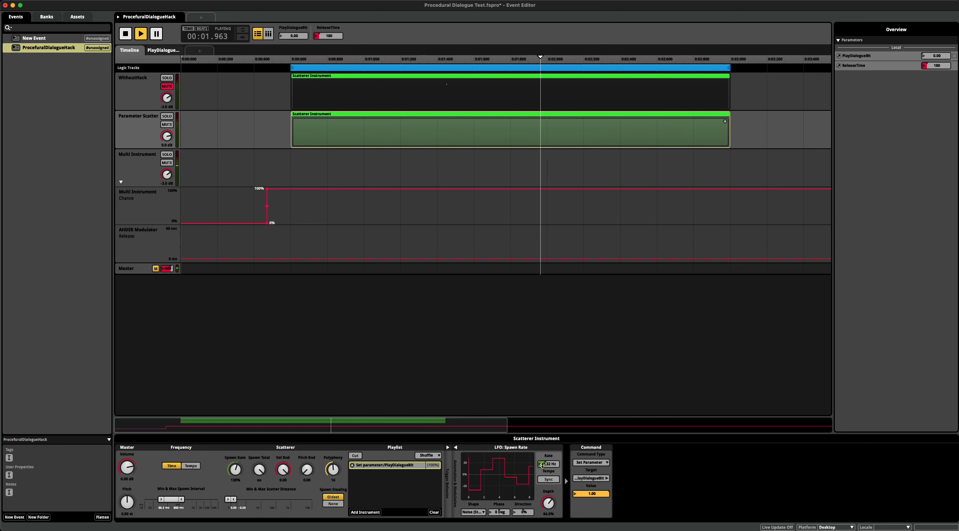
{"action": "left_click_drag", "start_coordinate": [543, 465], "coordinate": [542, 468]}
{"action": "left_click_drag", "start_coordinate": [549, 502], "coordinate": [548, 505]}
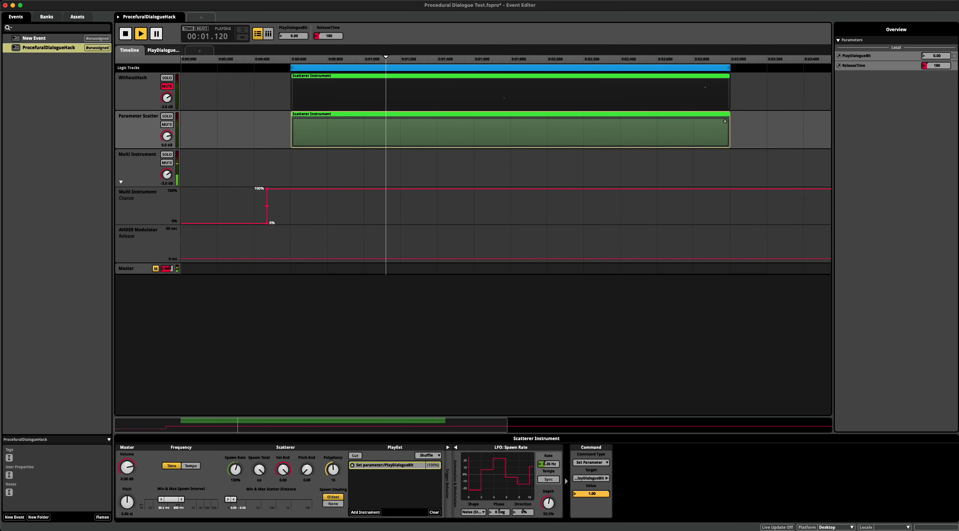
- Try faster spawn rate LFO rates up to about 1.4 Hz, settle on about 0.96 Hz, and stop playback
{"action": "left_click_drag", "start_coordinate": [553, 460], "coordinate": [554, 449]}
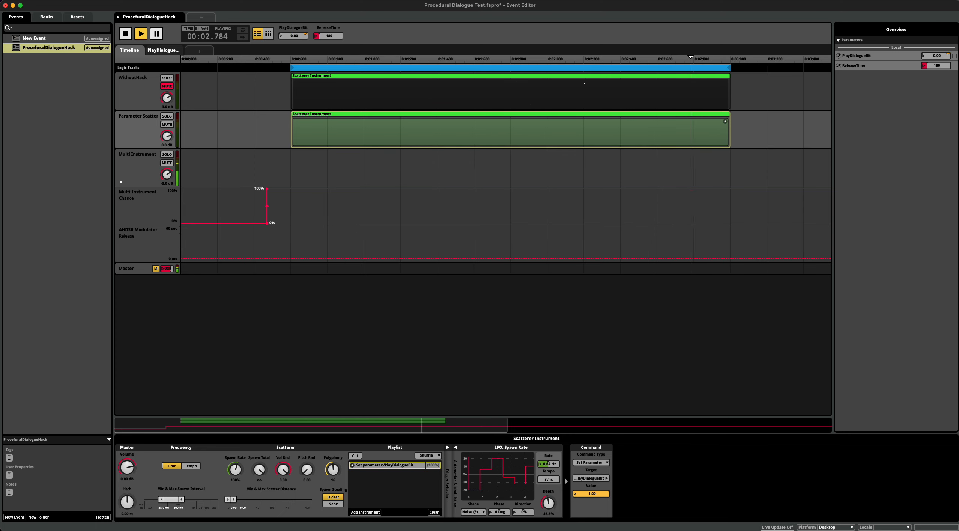
{"action": "left_click_drag", "start_coordinate": [551, 464], "coordinate": [551, 458]}
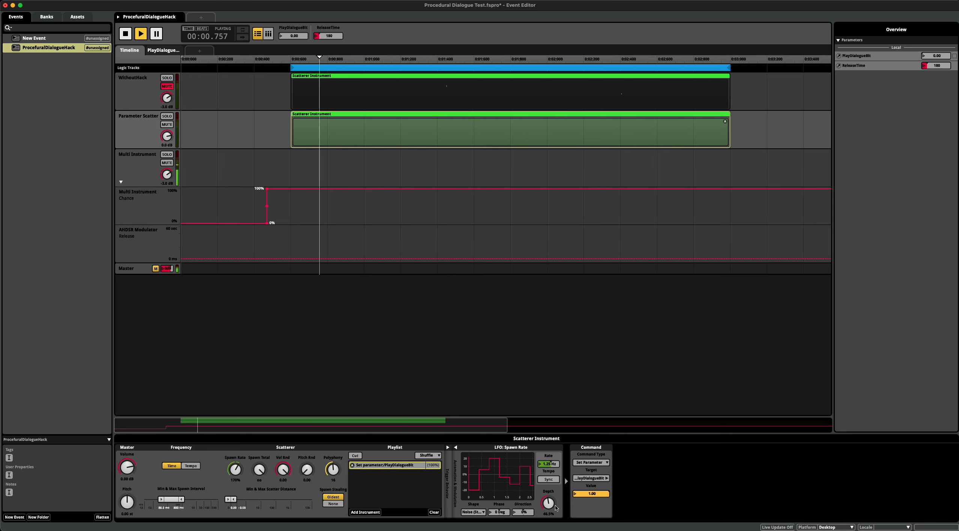
{"action": "left_click_drag", "start_coordinate": [549, 464], "coordinate": [550, 462]}
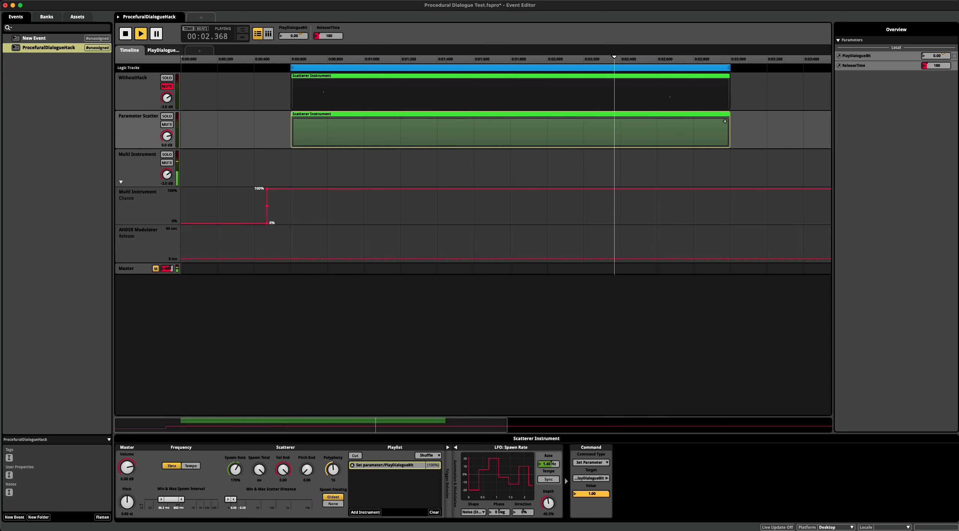
{"action": "left_click_drag", "start_coordinate": [550, 464], "coordinate": [555, 472]}
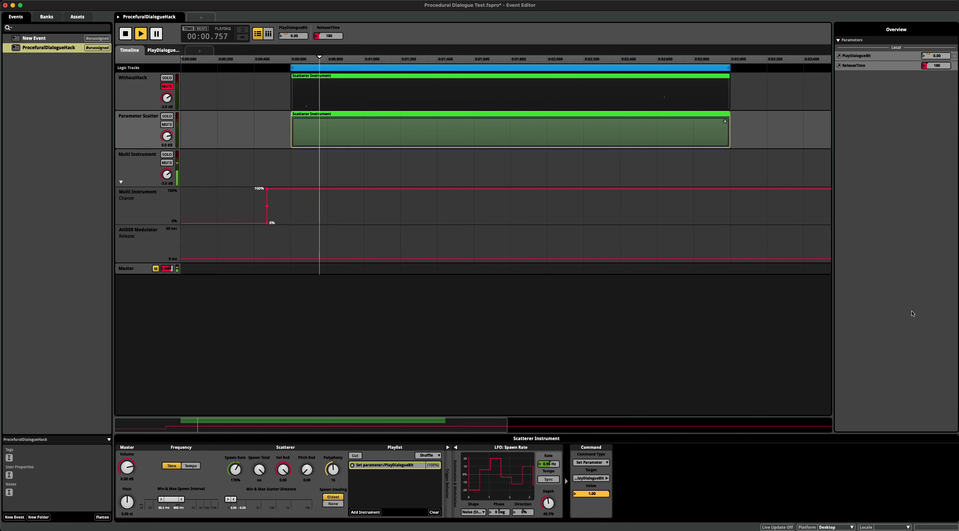
{"action": "key", "text": "space"}
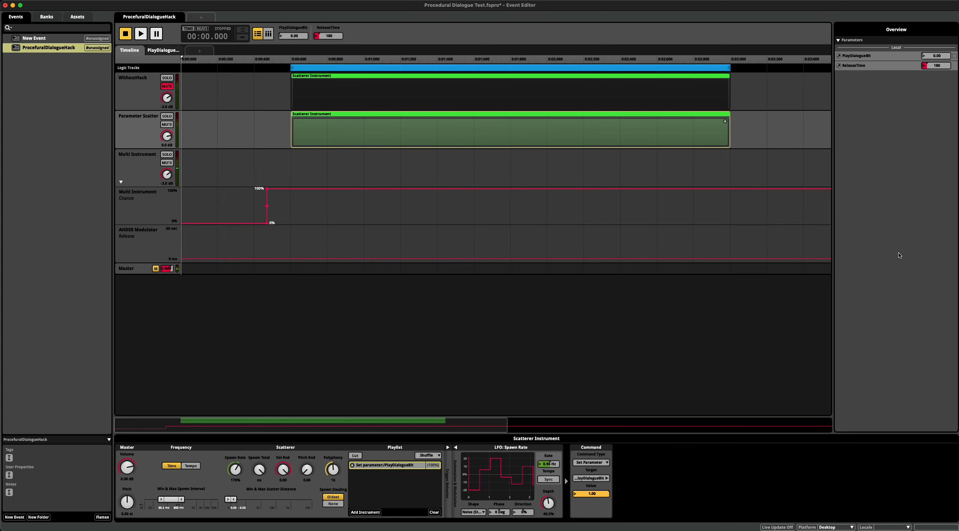